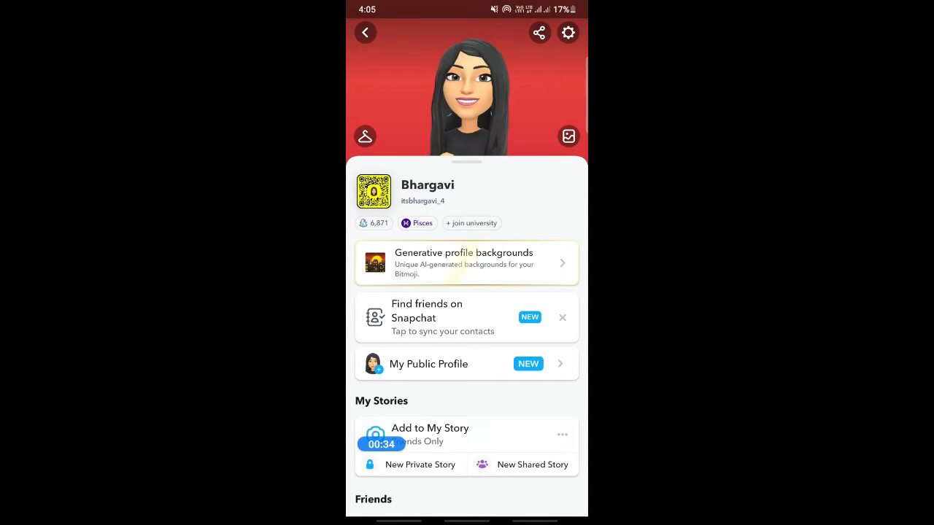
Review the Snapchat notification options, all enabled, and return to the Settings list.
click(568, 32)
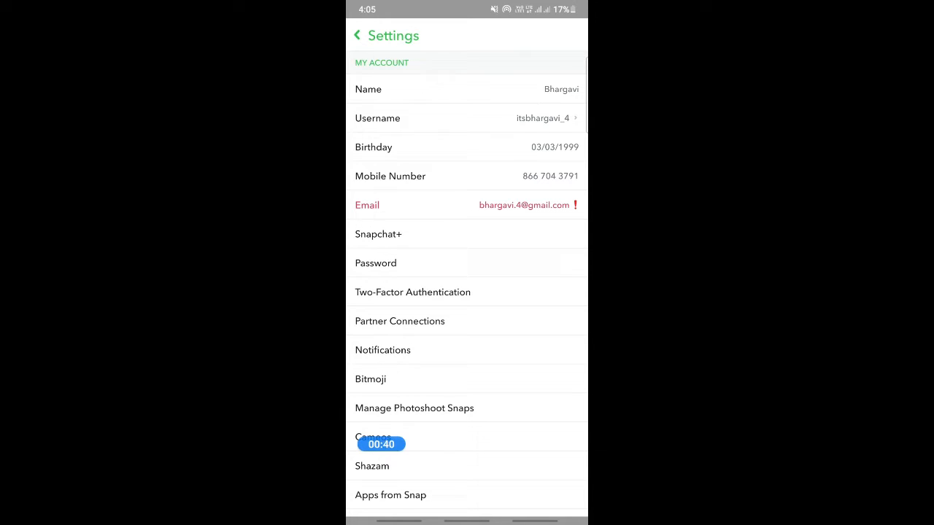
scroll(467, 285, down, 3)
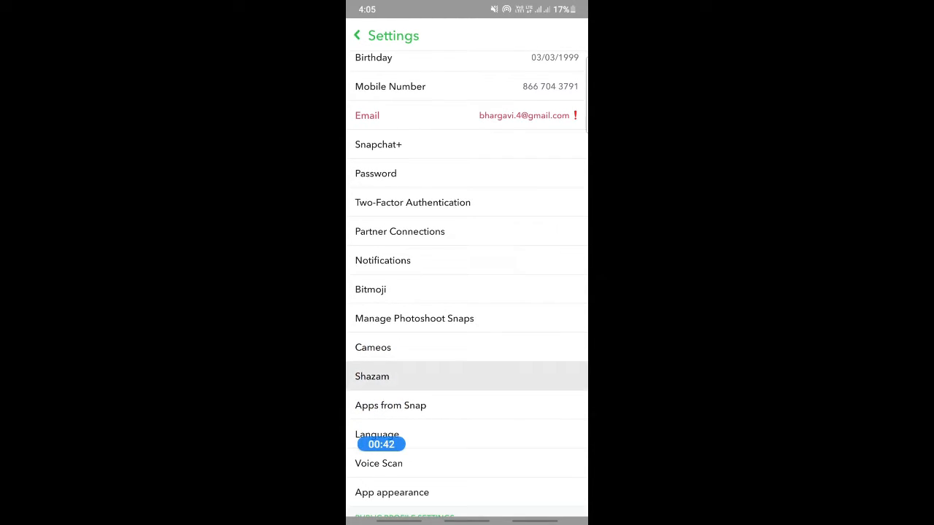
scroll(467, 376, down, 1)
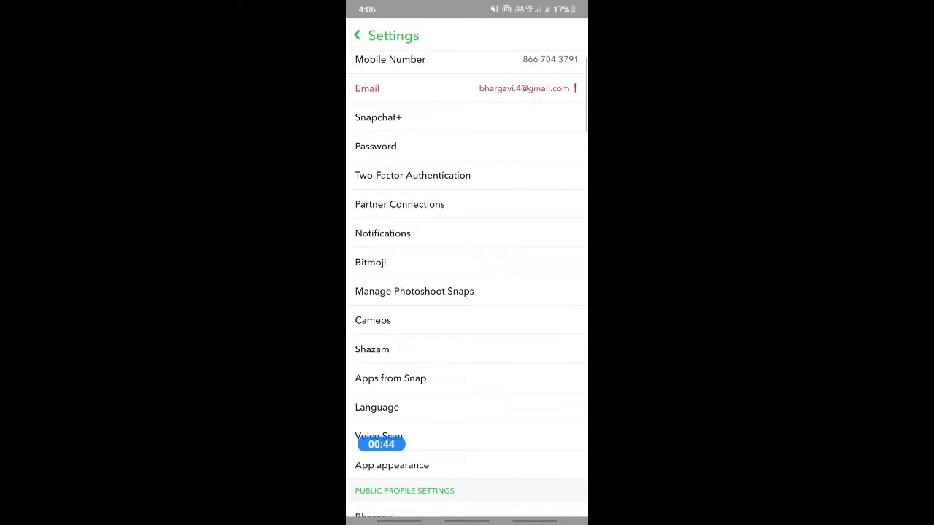
click(383, 233)
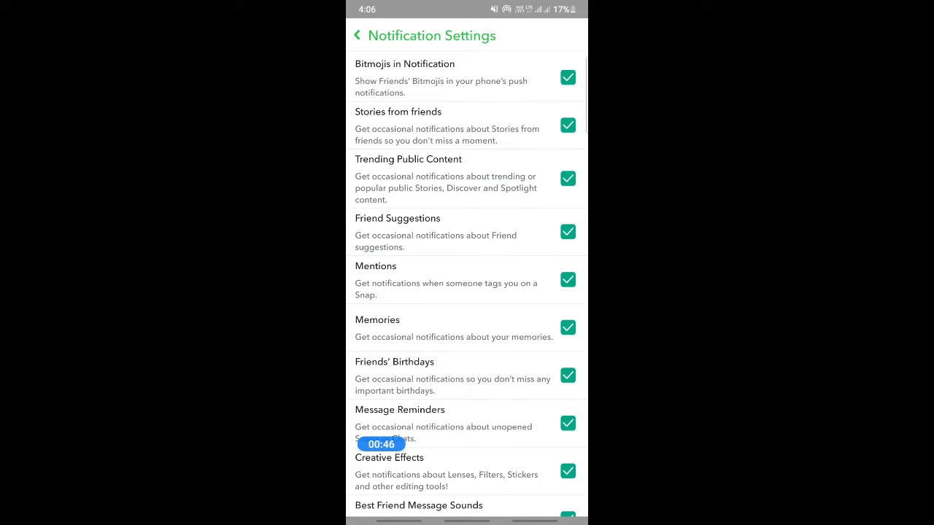
scroll(467, 292, down, 2)
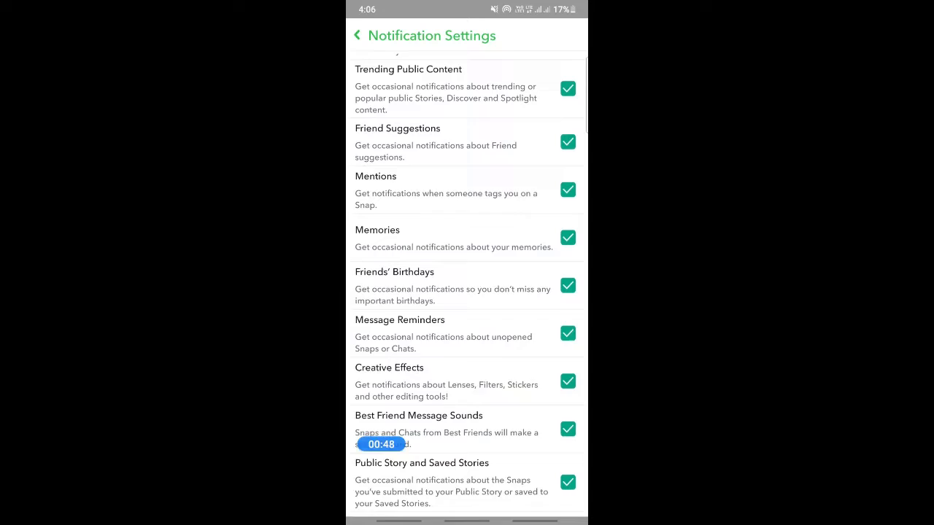
scroll(467, 292, down, 5)
scroll(467, 291, up, 6)
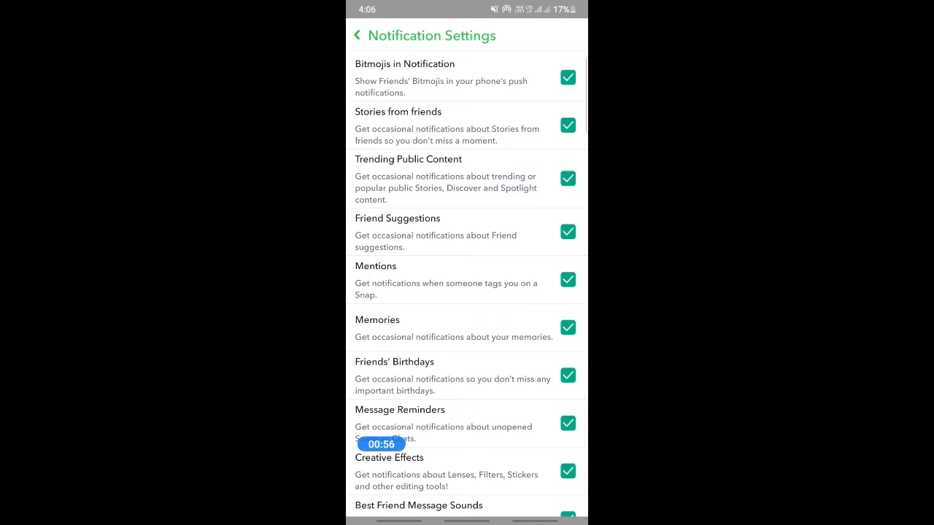
key(Escape)
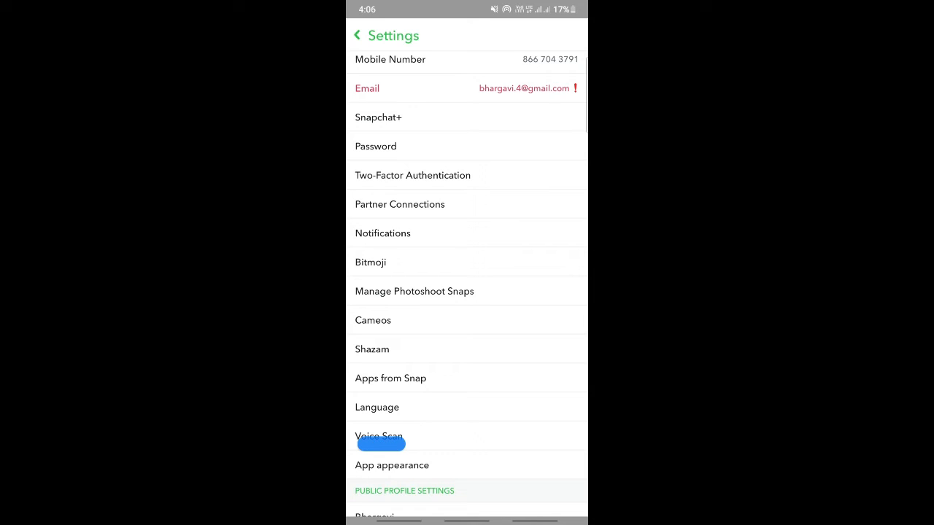
scroll(467, 292, up, 2)
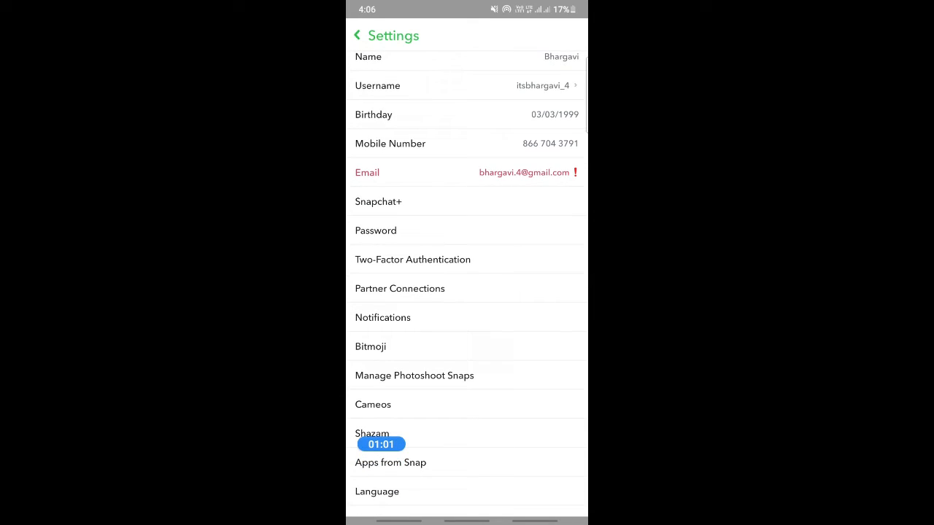
click(467, 172)
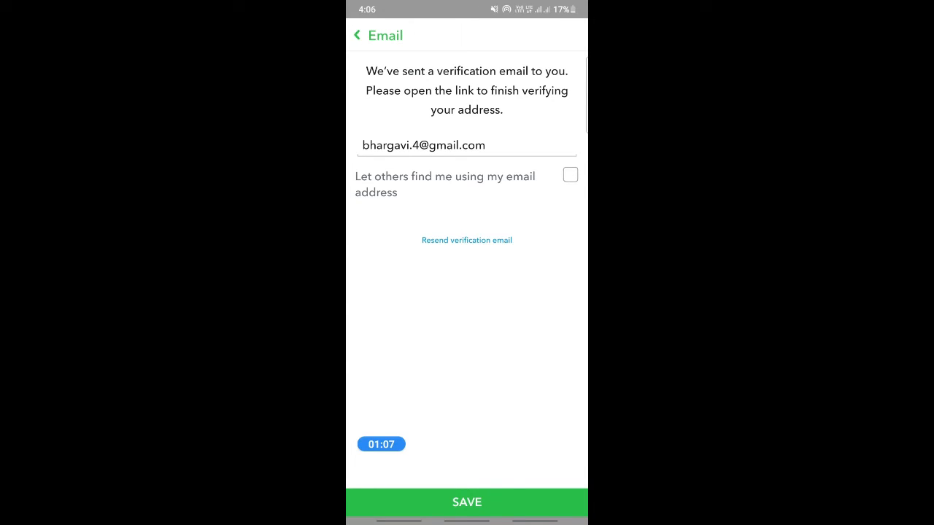
click(467, 502)
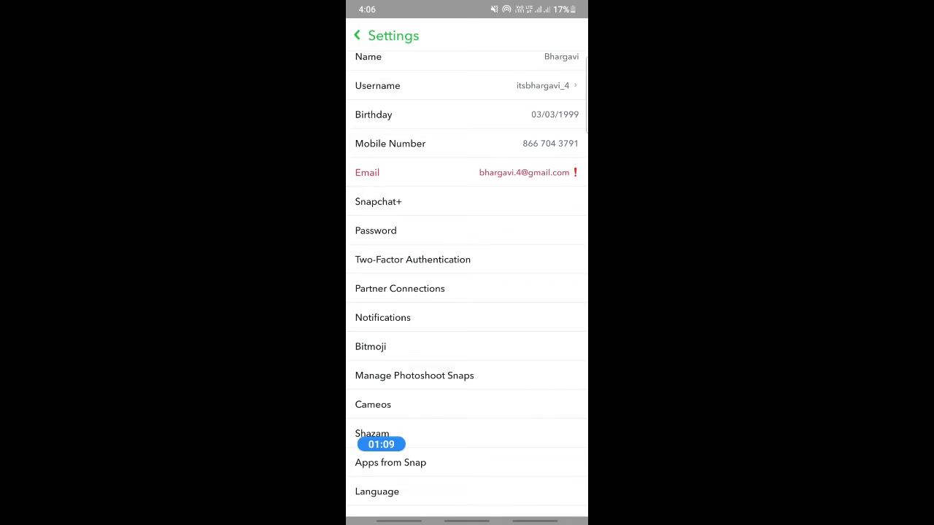